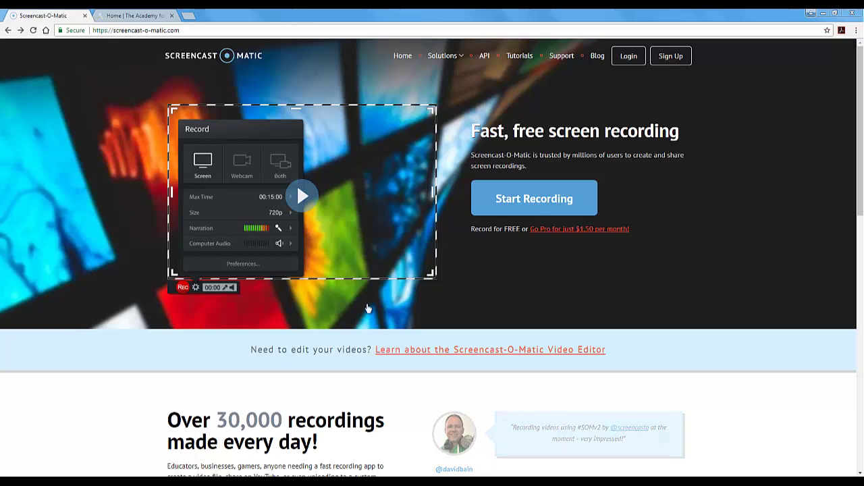
- Go to the Start Recording page and launch the Screencast-O-Matic recorder
{"action": "left_click", "coordinate": [528, 208]}
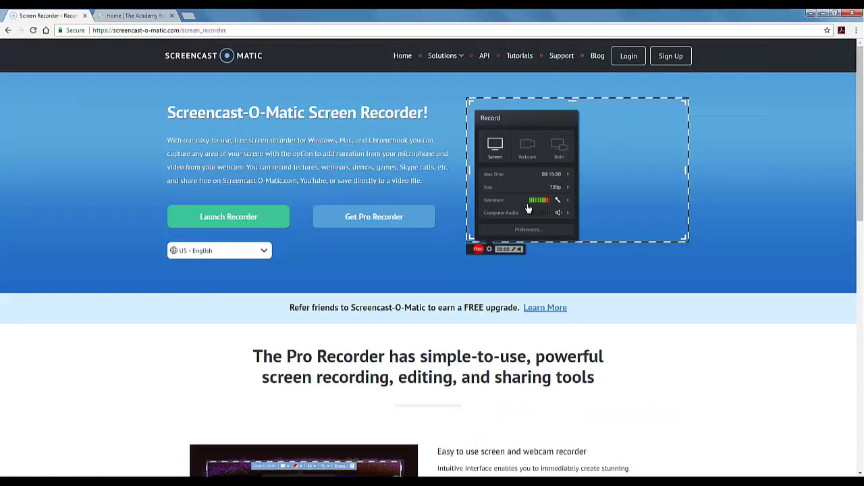
{"action": "left_click", "coordinate": [222, 227]}
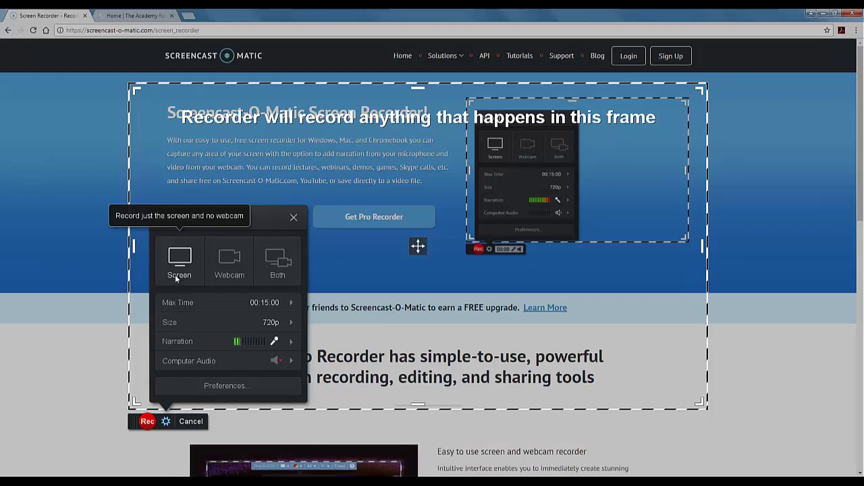
{"action": "left_click", "coordinate": [223, 258]}
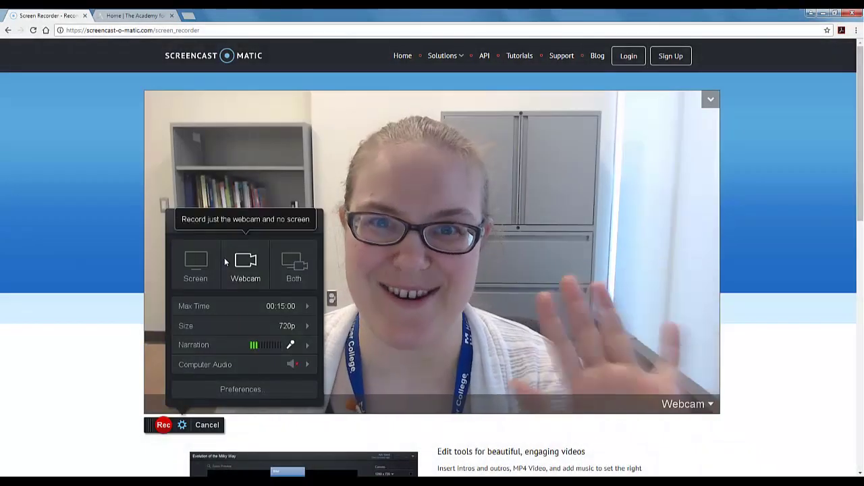
{"action": "left_click", "coordinate": [295, 262]}
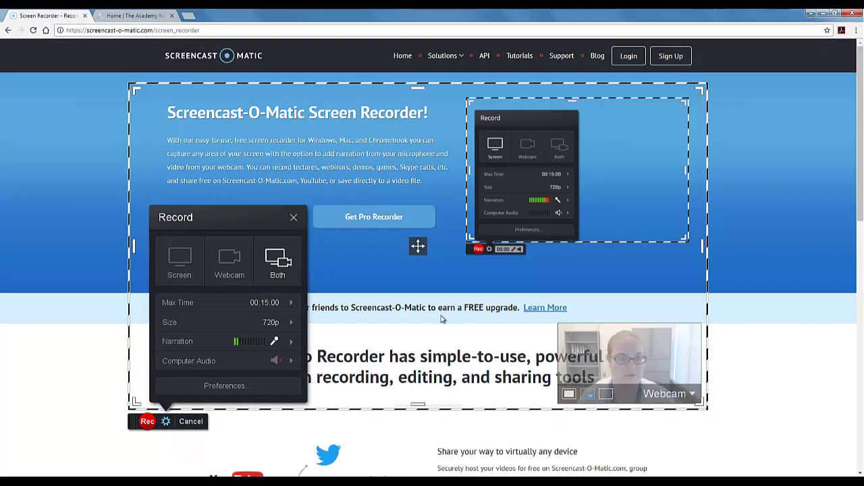
{"action": "left_click", "coordinate": [178, 275]}
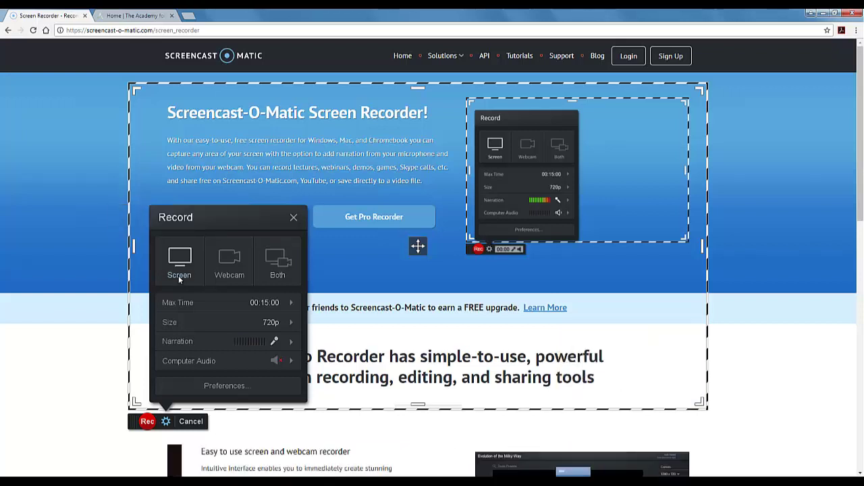
{"action": "mouse_move", "coordinate": [270, 303]}
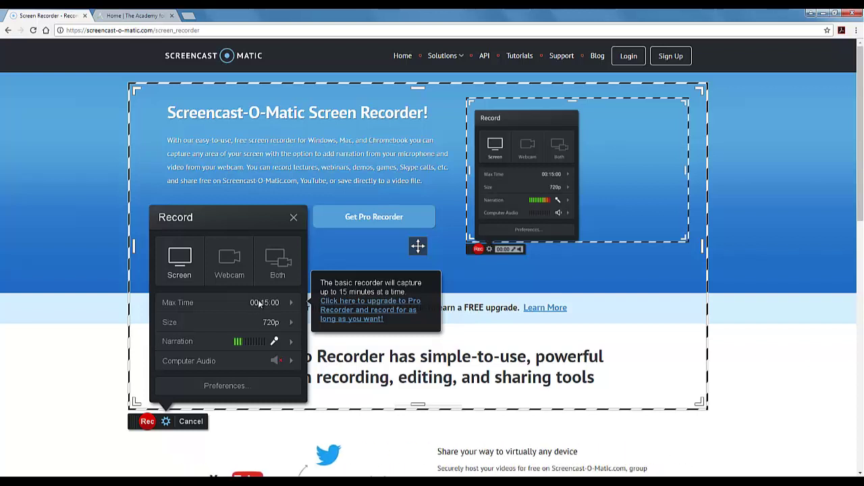
- Try the 480p and Fullscreen recording sizes, then settle on 720p
{"action": "left_click", "coordinate": [291, 323]}
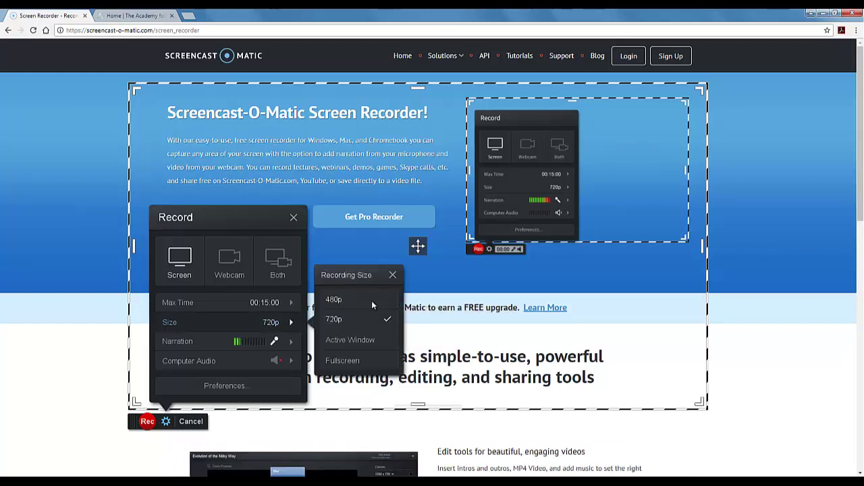
{"action": "left_click", "coordinate": [371, 300]}
{"action": "left_click", "coordinate": [291, 323]}
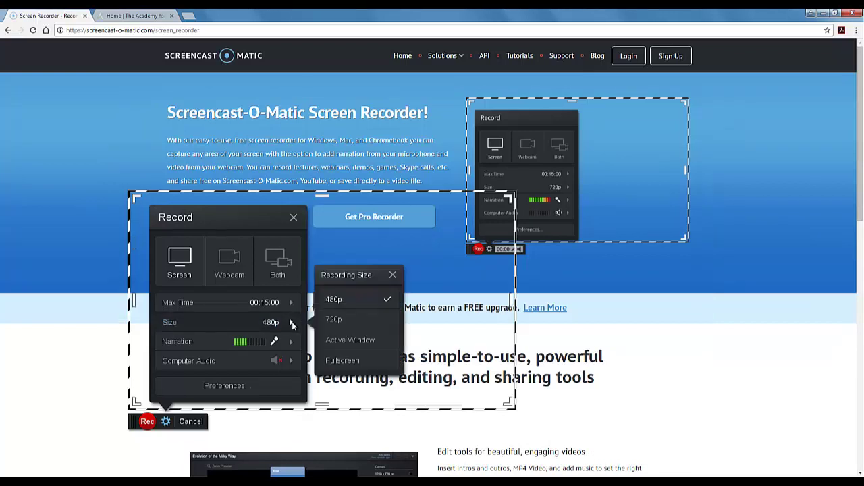
{"action": "left_click", "coordinate": [343, 362]}
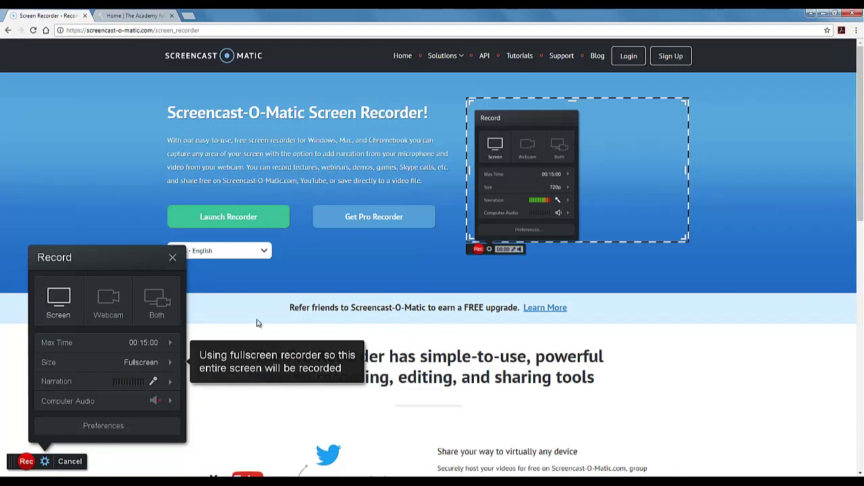
{"action": "left_click", "coordinate": [171, 363]}
{"action": "left_click", "coordinate": [211, 363]}
- Resize the capture frame to about 1196 x 956 around the Academy homepage
{"action": "left_click_drag", "start_coordinate": [132, 83], "coordinate": [42, 56]}
{"action": "left_click_drag", "start_coordinate": [700, 403], "coordinate": [738, 424]}
{"action": "left_click", "coordinate": [154, 12]}
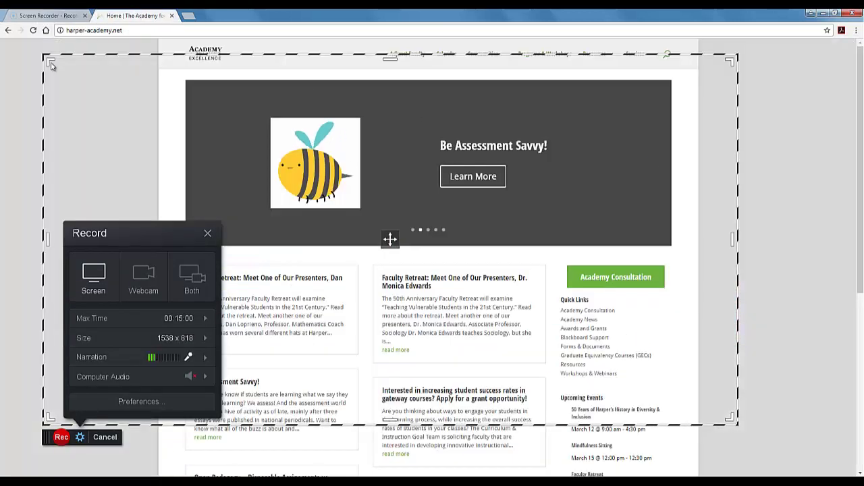
{"action": "left_click_drag", "start_coordinate": [46, 58], "coordinate": [162, 45]}
{"action": "left_click_drag", "start_coordinate": [732, 422], "coordinate": [693, 467]}
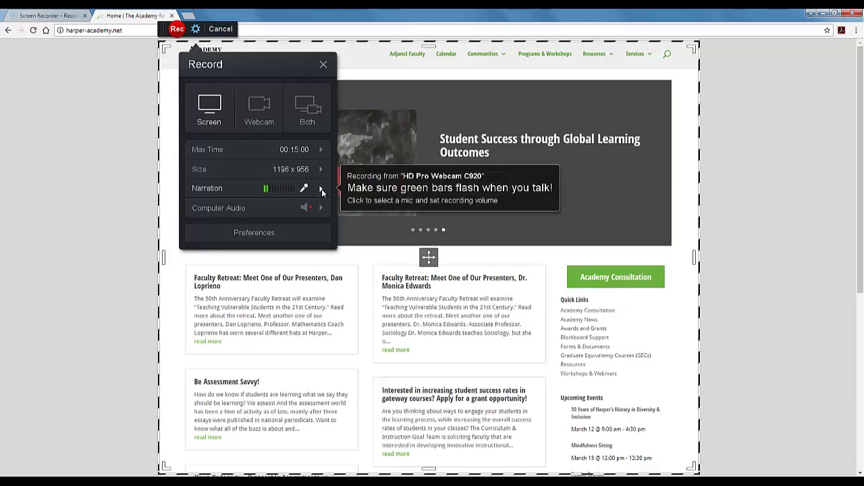
{"action": "left_click", "coordinate": [322, 189]}
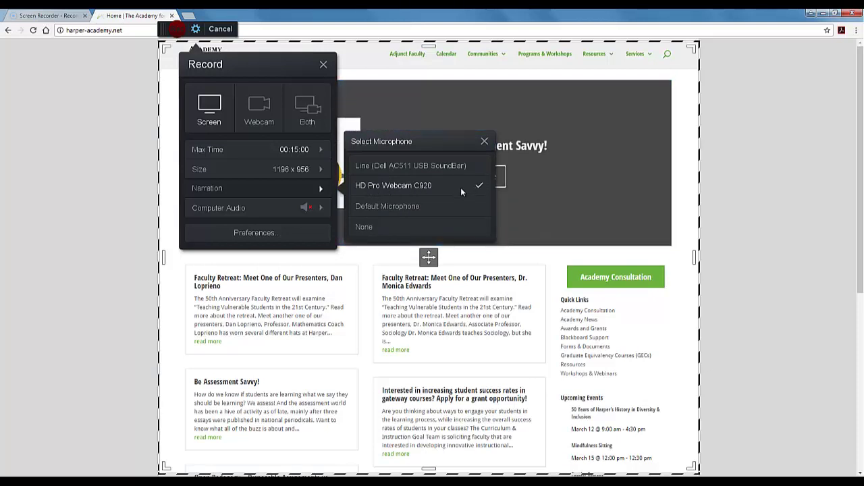
{"action": "left_click", "coordinate": [321, 192]}
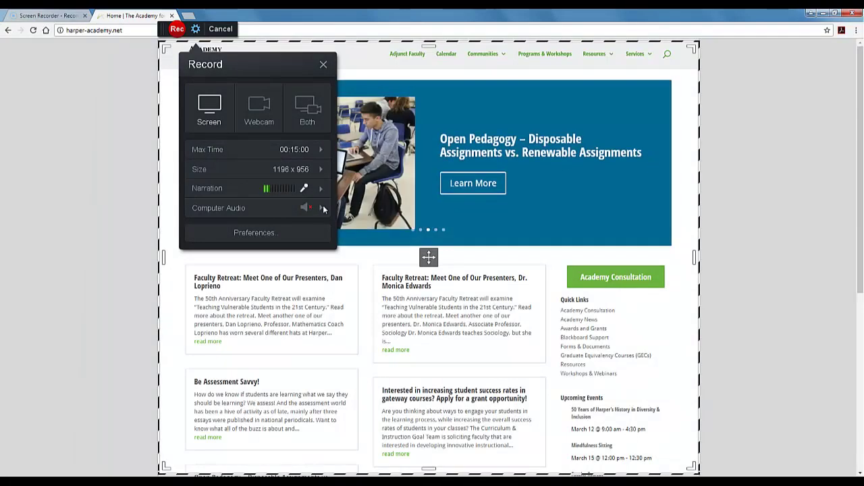
{"action": "mouse_move", "coordinate": [322, 210]}
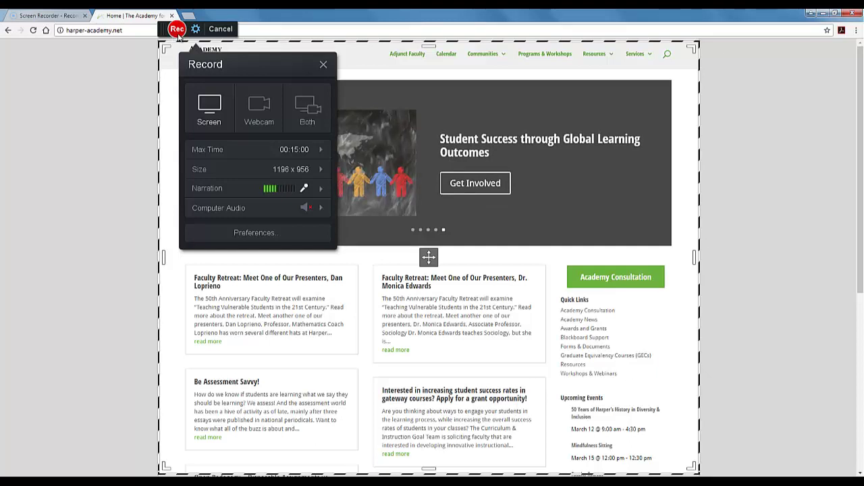
- Record the Academy homepage, pausing once and resuming, reaching 37 seconds
{"action": "left_click", "coordinate": [177, 33]}
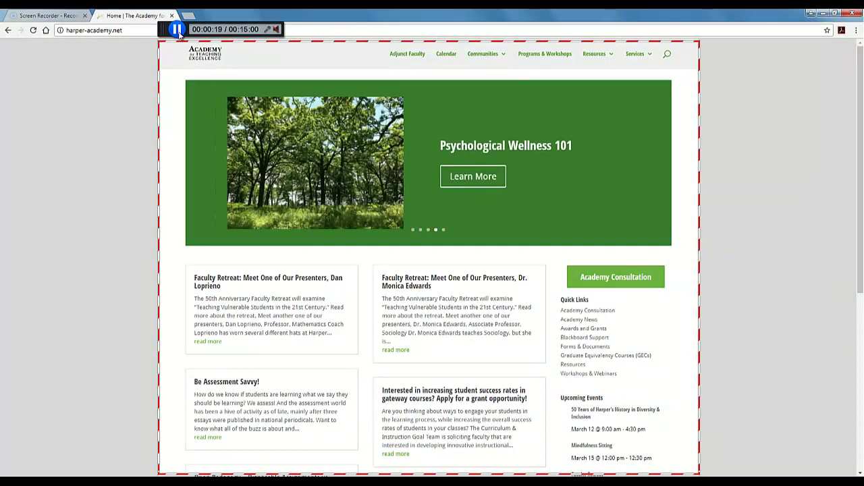
{"action": "left_click", "coordinate": [177, 30]}
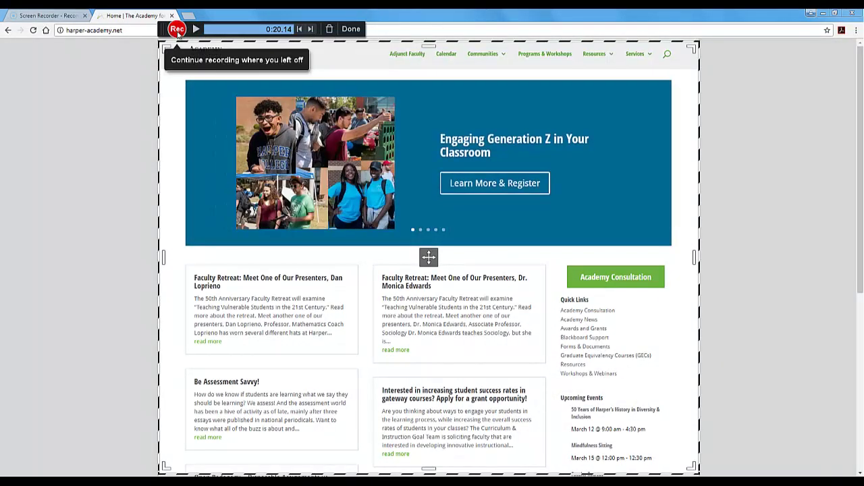
{"action": "left_click", "coordinate": [177, 31]}
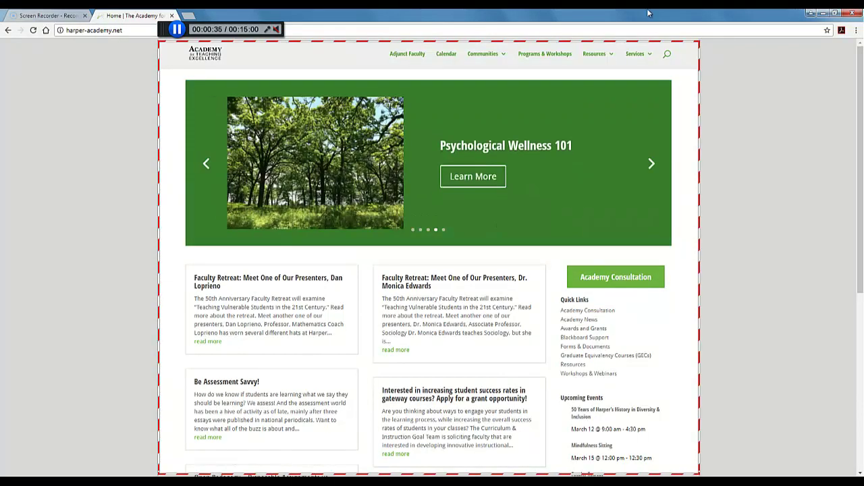
- Capture the Syllabus page and Word template, minimize Word, and pause at 1:04.80
{"action": "mouse_move", "coordinate": [595, 54]}
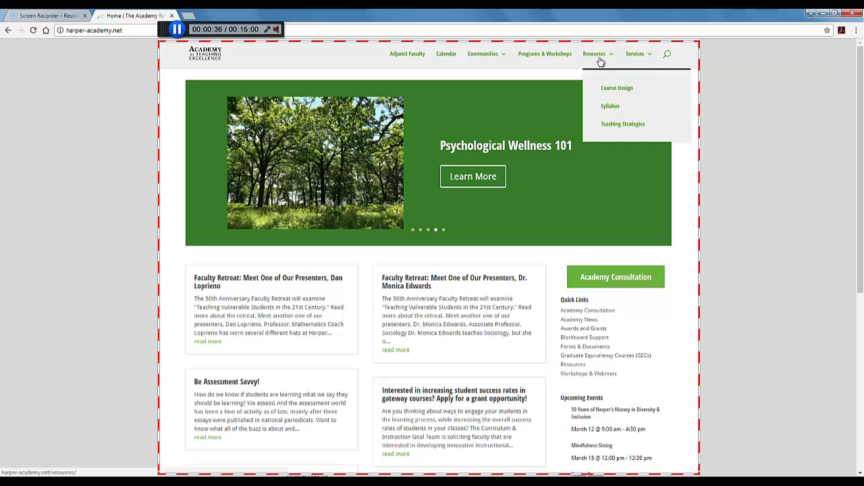
{"action": "left_click", "coordinate": [610, 108]}
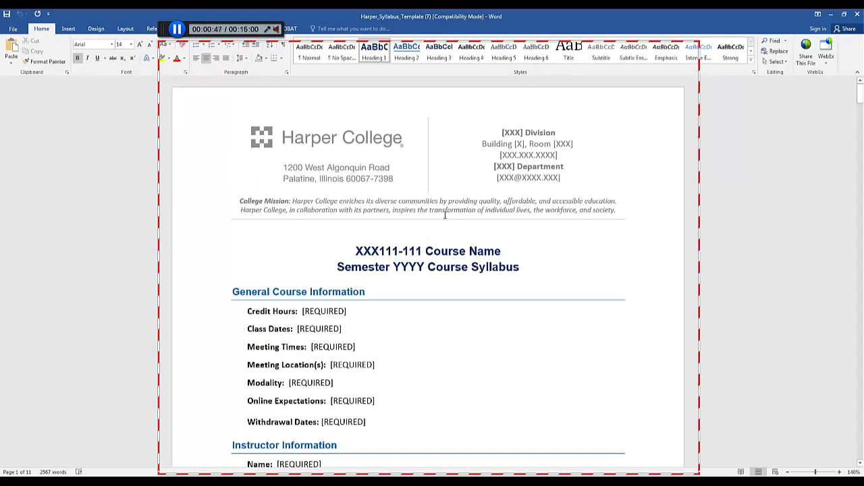
{"action": "scroll", "coordinate": [446, 228], "scroll_direction": "down", "scroll_amount": 10}
{"action": "scroll", "coordinate": [446, 266], "scroll_direction": "down", "scroll_amount": 10}
{"action": "scroll", "coordinate": [424, 299], "scroll_direction": "down", "scroll_amount": 5}
{"action": "scroll", "coordinate": [419, 294], "scroll_direction": "up", "scroll_amount": 12}
{"action": "scroll", "coordinate": [413, 289], "scroll_direction": "up", "scroll_amount": 15}
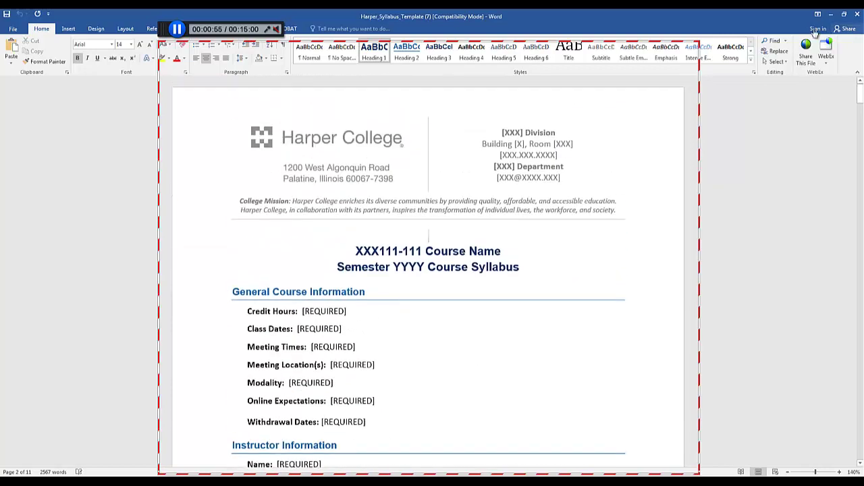
{"action": "left_click", "coordinate": [831, 15]}
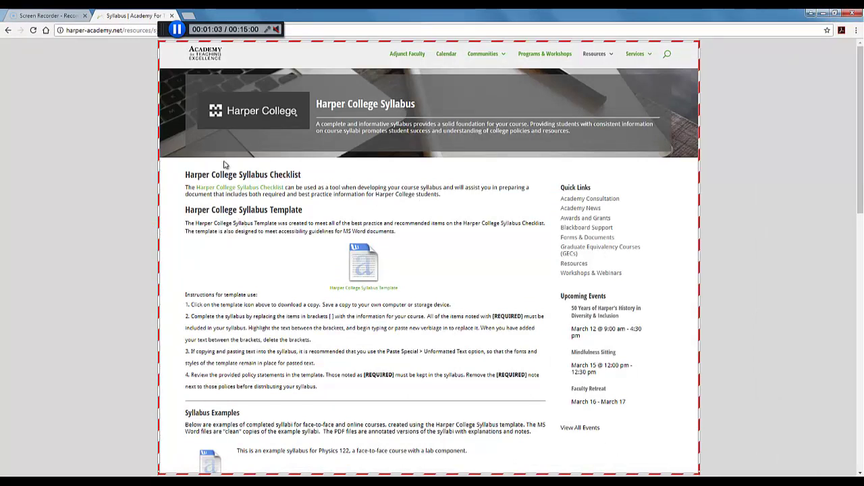
{"action": "left_click", "coordinate": [176, 30]}
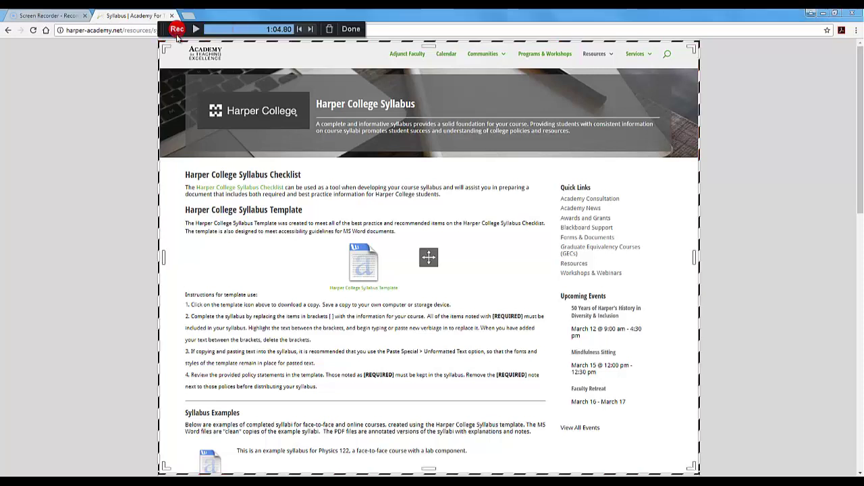
- Finish recording and preview the opening seconds, stopping playback at 0:05.24
{"action": "left_click", "coordinate": [351, 30]}
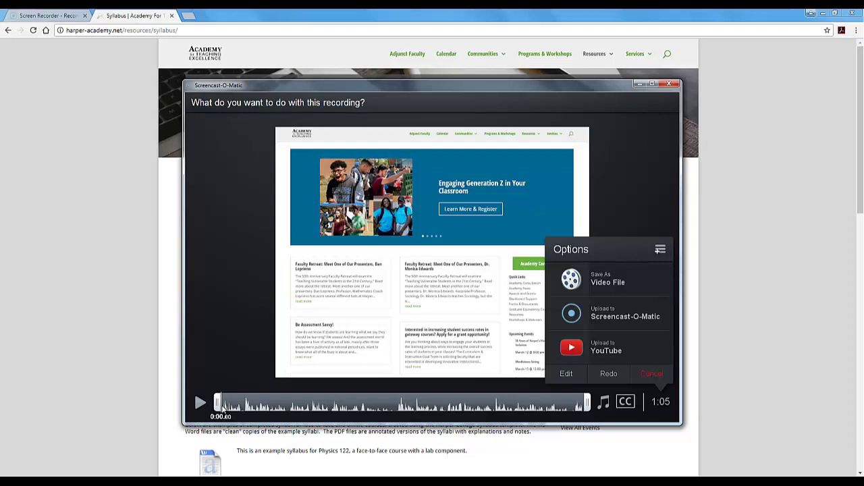
{"action": "left_click", "coordinate": [202, 405]}
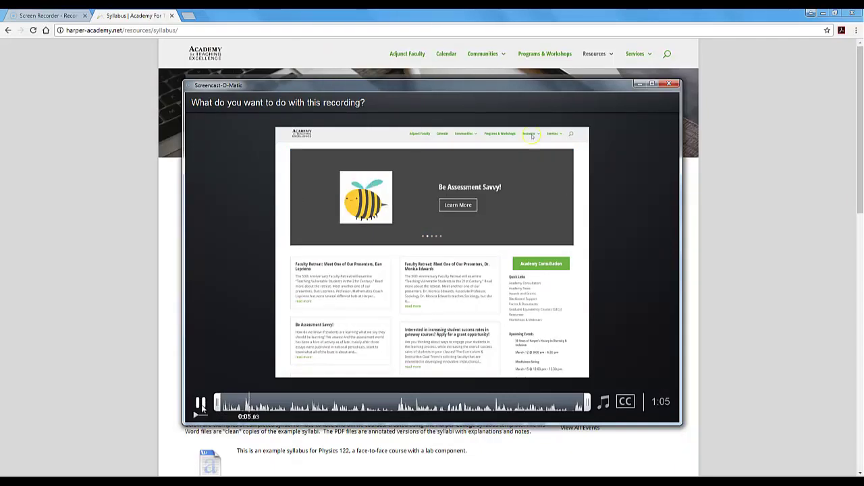
{"action": "left_click", "coordinate": [200, 404]}
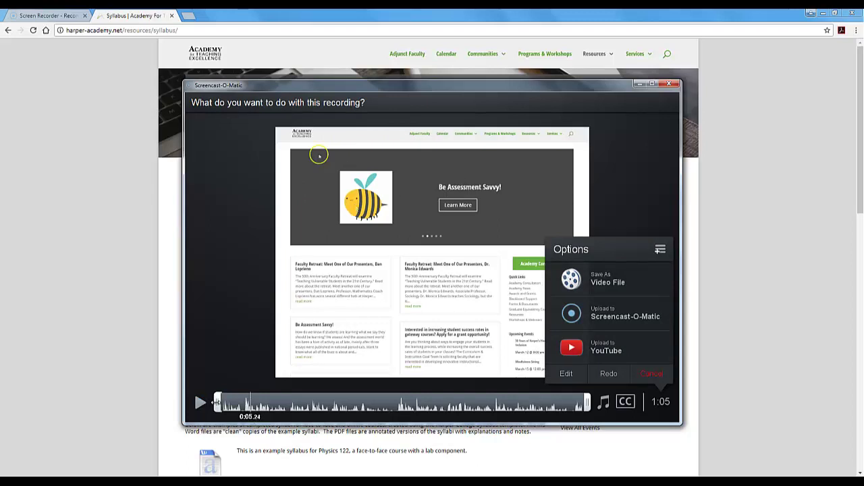
{"action": "left_click_drag", "start_coordinate": [217, 403], "coordinate": [230, 402]}
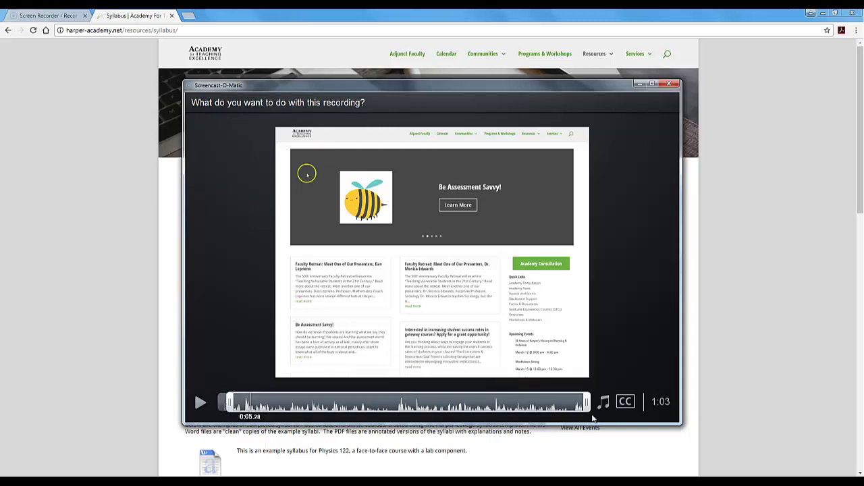
{"action": "left_click_drag", "start_coordinate": [587, 403], "coordinate": [571, 402]}
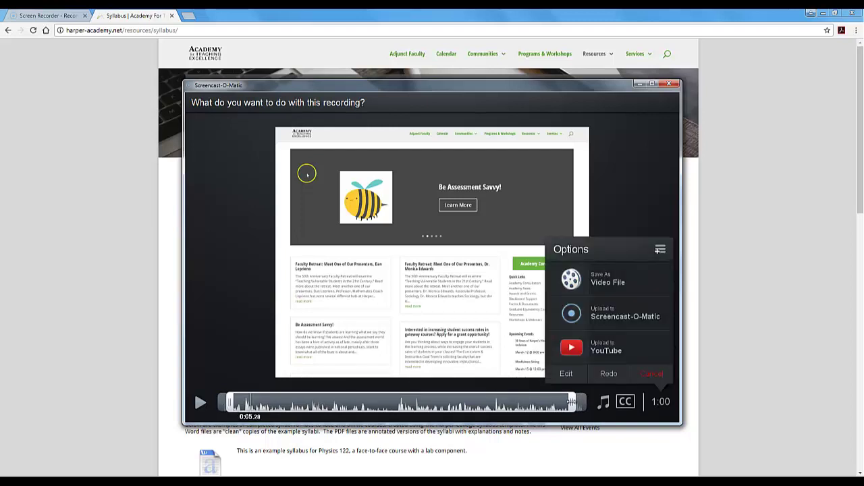
{"action": "left_click_drag", "start_coordinate": [229, 403], "coordinate": [194, 390]}
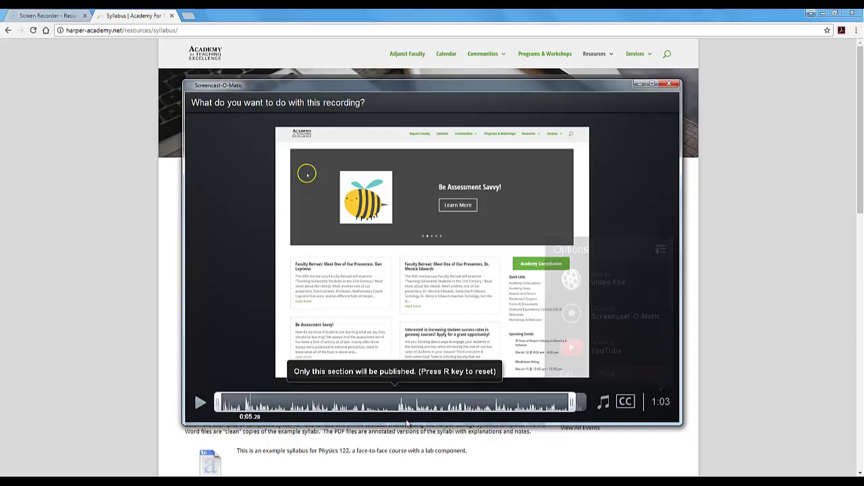
{"action": "left_click_drag", "start_coordinate": [572, 403], "coordinate": [585, 404]}
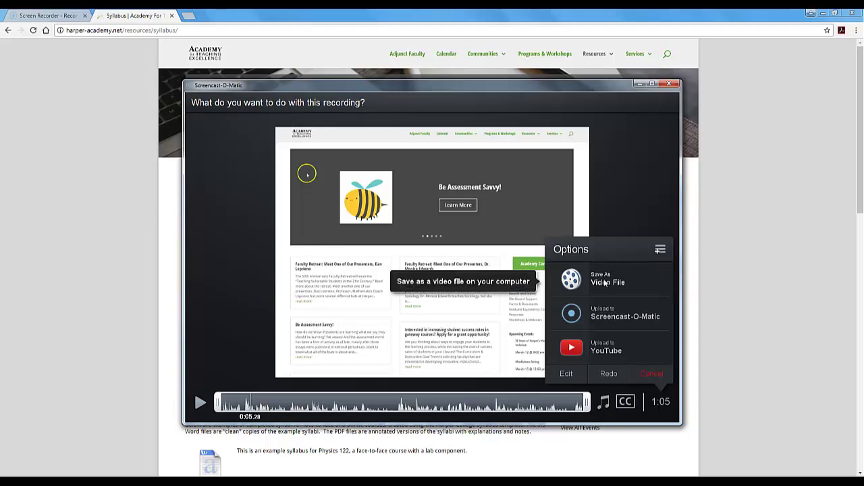
- Save as a video file and name the MP4 AcademyWebSiteRecording
{"action": "left_click", "coordinate": [606, 282]}
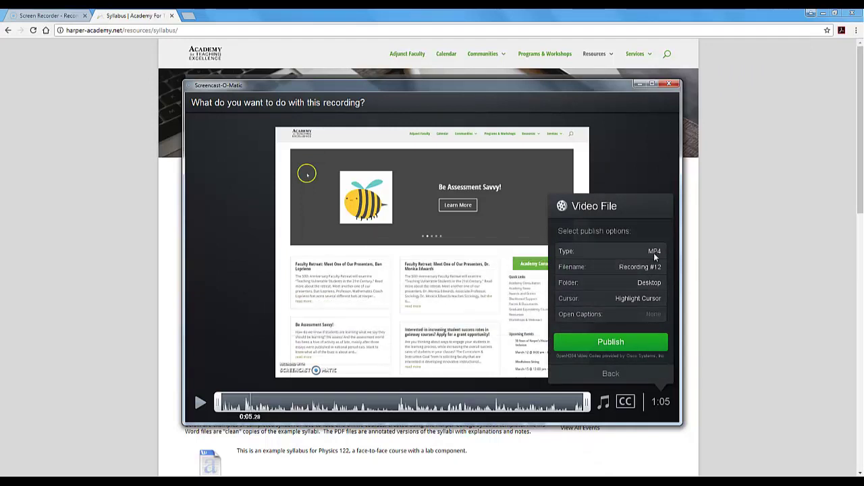
{"action": "left_click", "coordinate": [634, 269]}
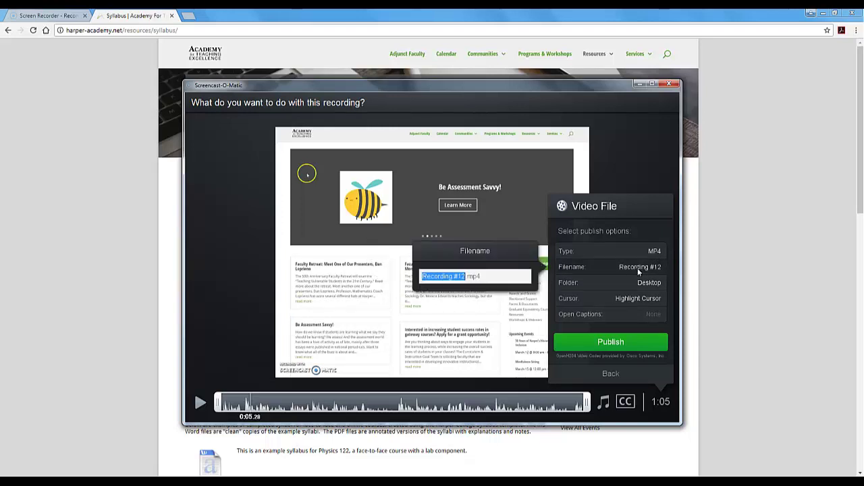
{"action": "type", "text": "Academy"}
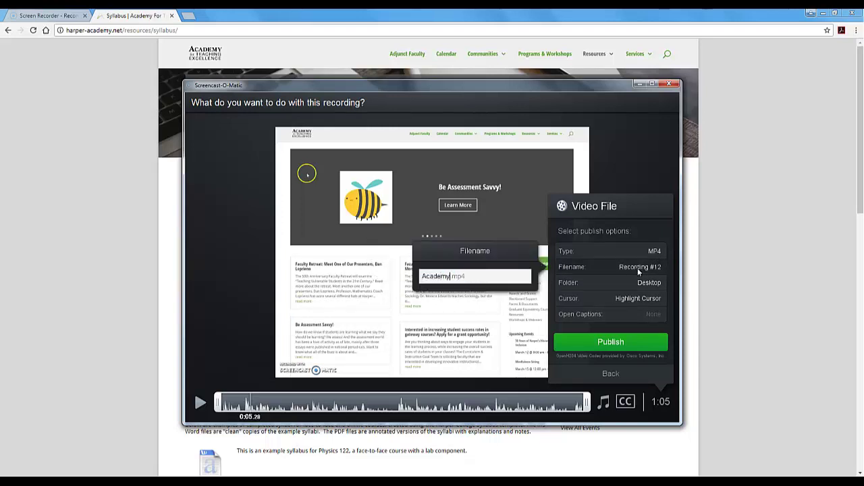
{"action": "type", "text": "WebSiteRecording"}
{"action": "left_click", "coordinate": [633, 287]}
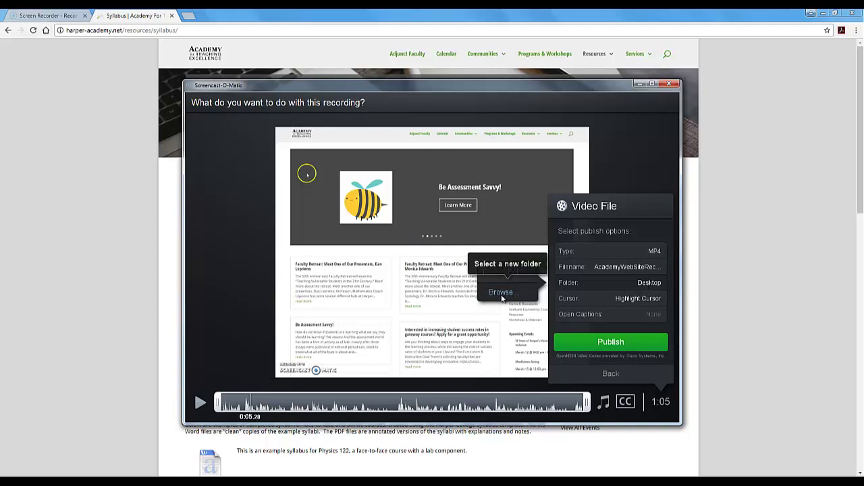
- Browse for a folder and confirm Desktop as the video's save location
{"action": "left_click", "coordinate": [502, 294]}
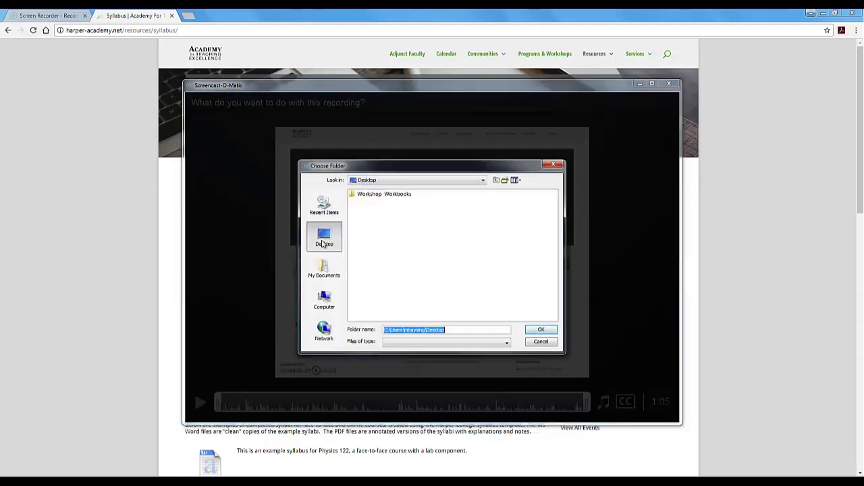
{"action": "left_click", "coordinate": [324, 242]}
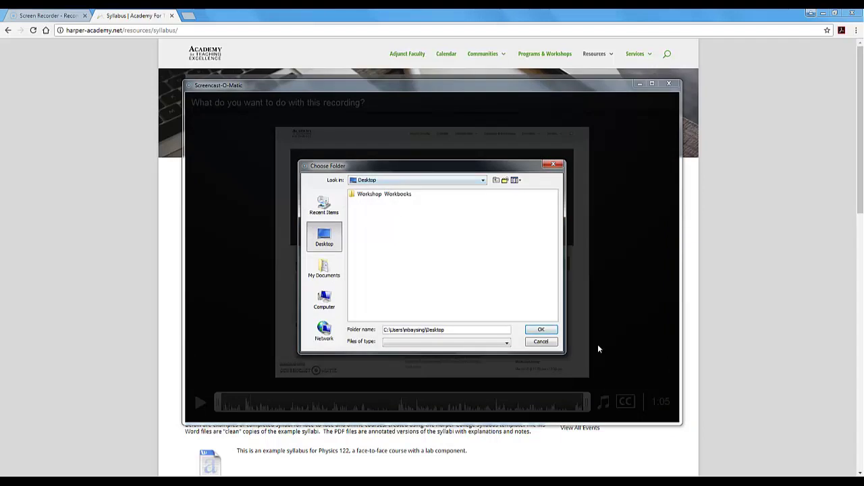
{"action": "left_click", "coordinate": [542, 329]}
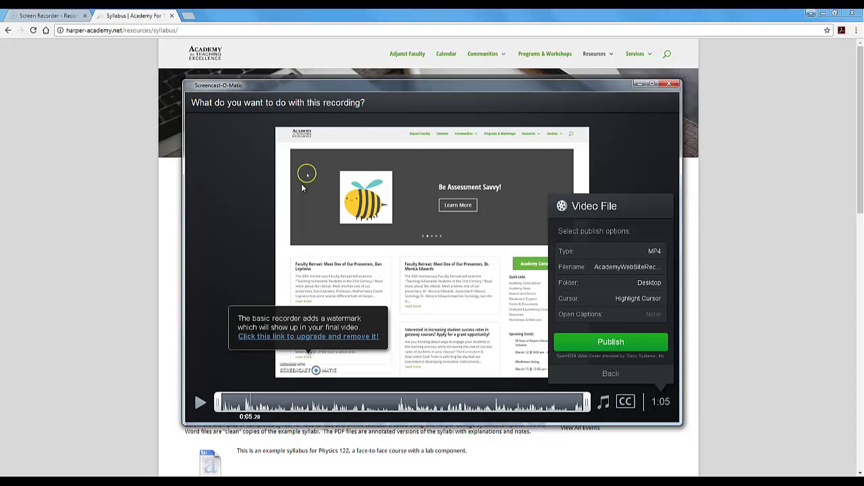
- Keep Highlight Cursor after trying other cursor options, then publish AcademyWebSiteRecording.mp4 and close
{"action": "left_click", "coordinate": [637, 298]}
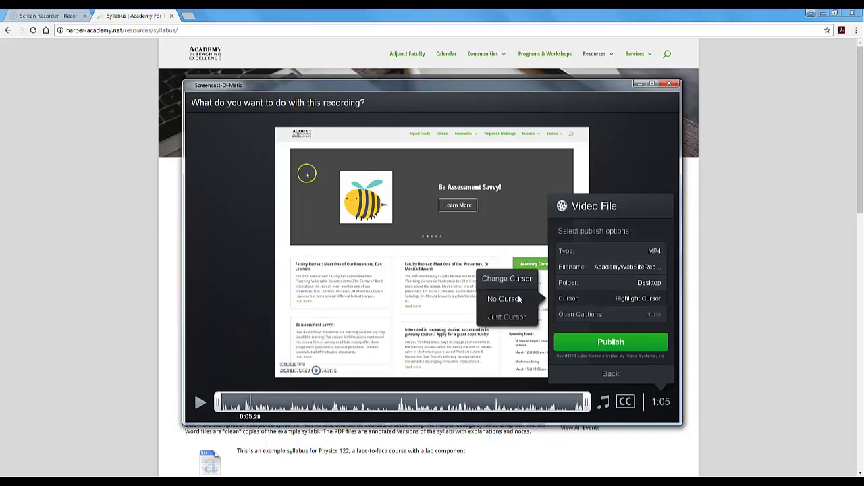
{"action": "left_click", "coordinate": [507, 317]}
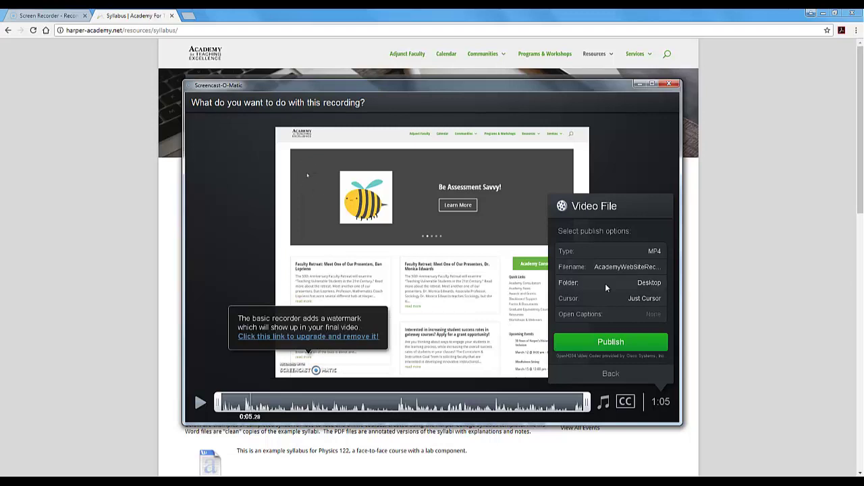
{"action": "left_click", "coordinate": [615, 299]}
{"action": "left_click", "coordinate": [493, 298]}
{"action": "left_click", "coordinate": [630, 301]}
{"action": "left_click", "coordinate": [487, 318]}
{"action": "left_click", "coordinate": [609, 343]}
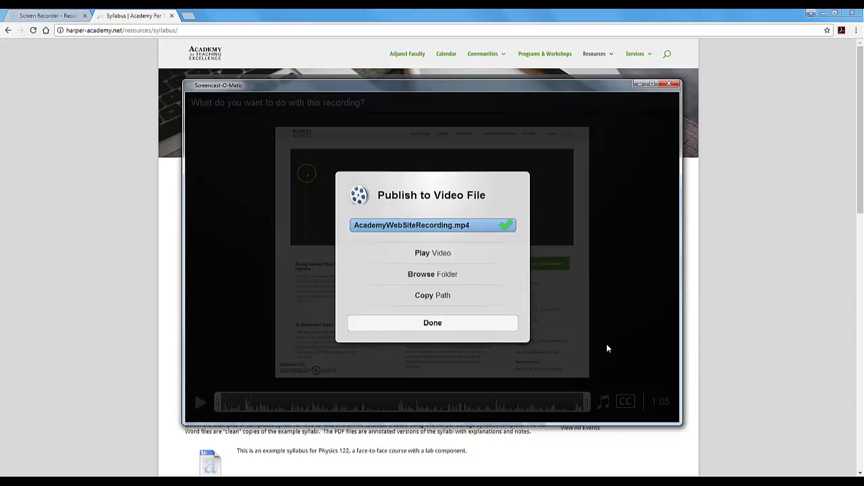
{"action": "left_click", "coordinate": [417, 327]}
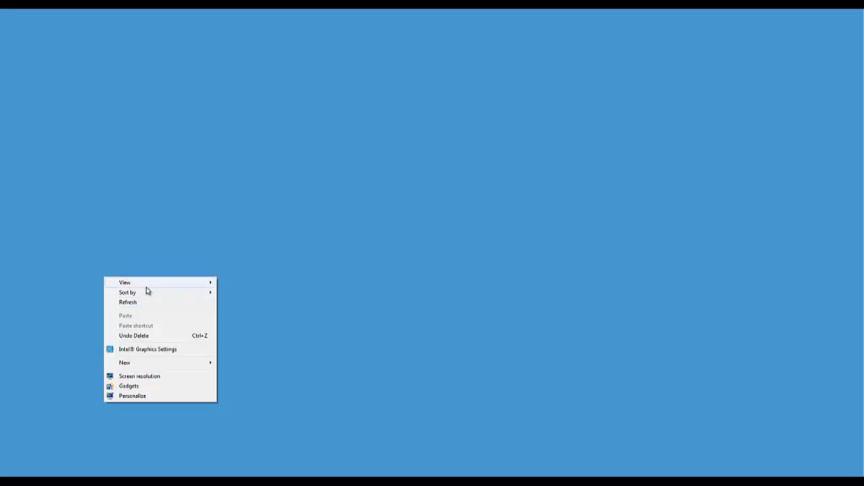
- Turn on Show desktop icons from the desktop's View menu to reveal the recording
{"action": "mouse_move", "coordinate": [148, 284]}
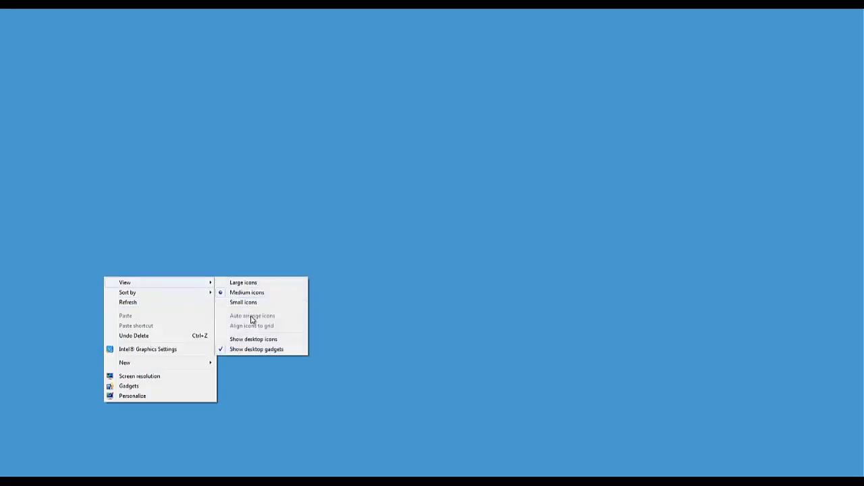
{"action": "left_click", "coordinate": [259, 340]}
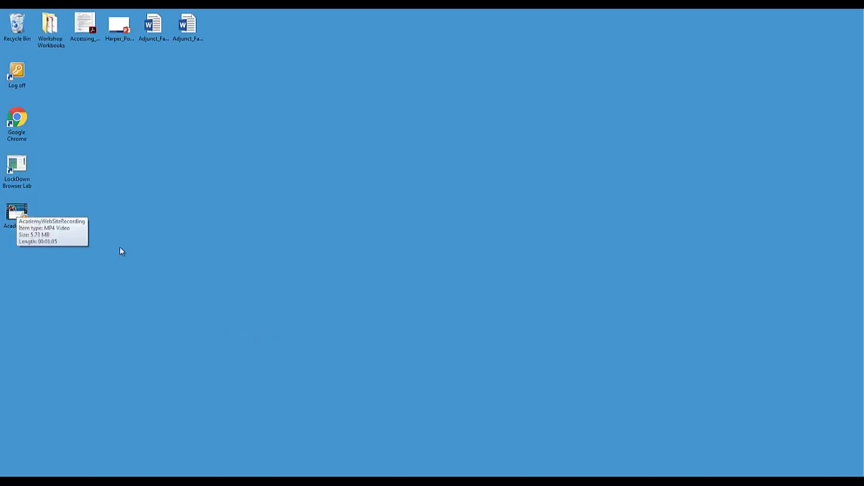
{"action": "right_click", "coordinate": [149, 230]}
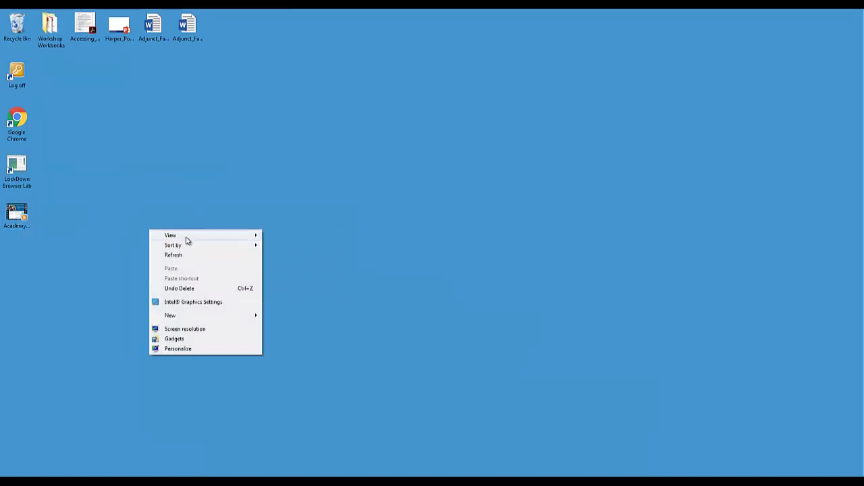
{"action": "mouse_move", "coordinate": [187, 240]}
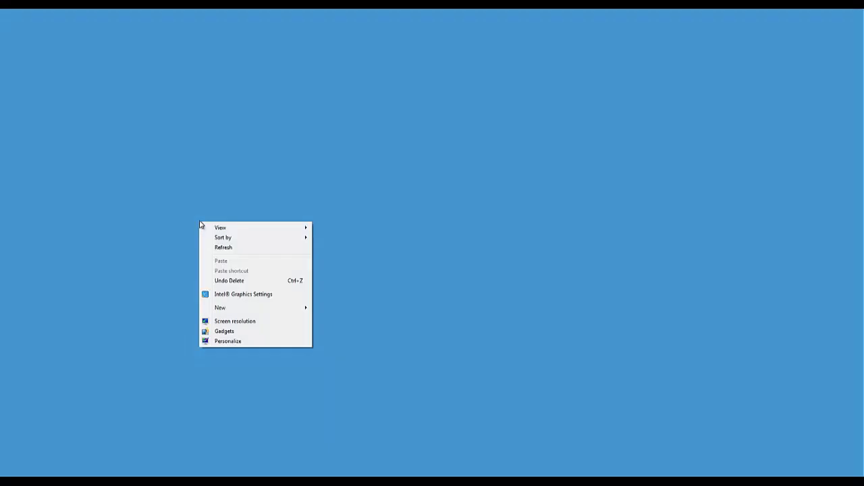
{"action": "mouse_move", "coordinate": [274, 230]}
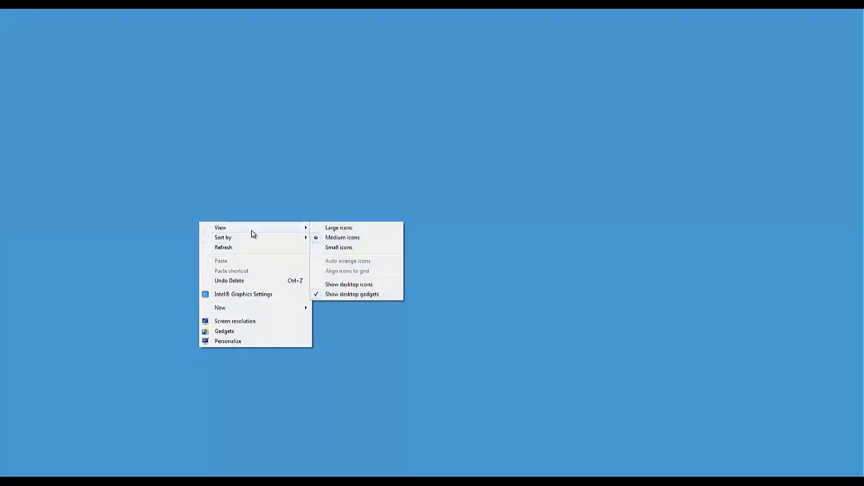
{"action": "left_click", "coordinate": [331, 284]}
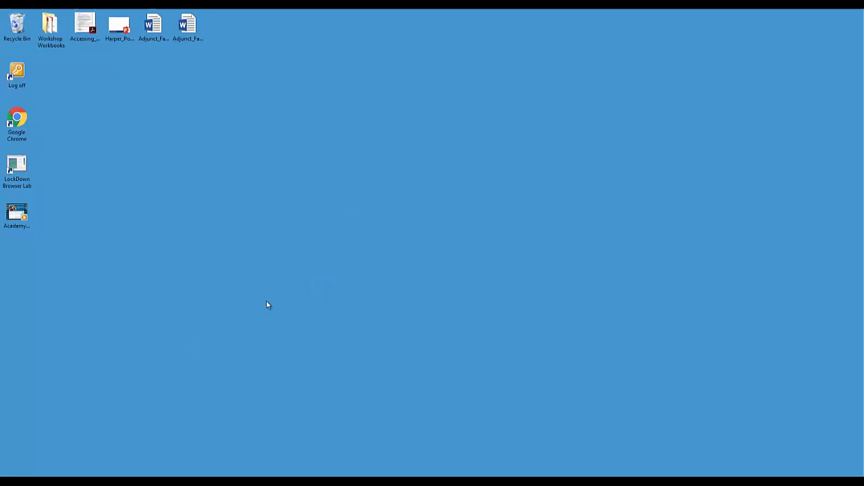
- Play AcademyWebSiteRecording in Windows Media Player, close it, and return to the Screen Recorder tab
{"action": "left_click", "coordinate": [15, 216]}
{"action": "double_click", "coordinate": [15, 216]}
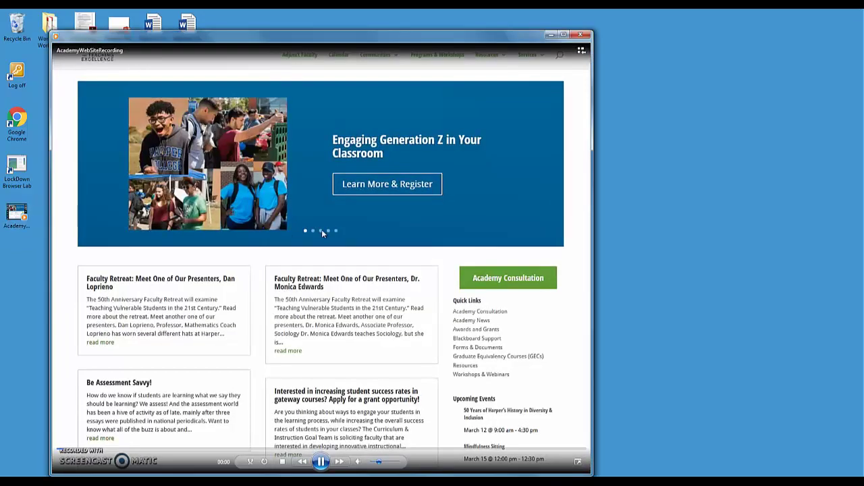
{"action": "left_click", "coordinate": [580, 34]}
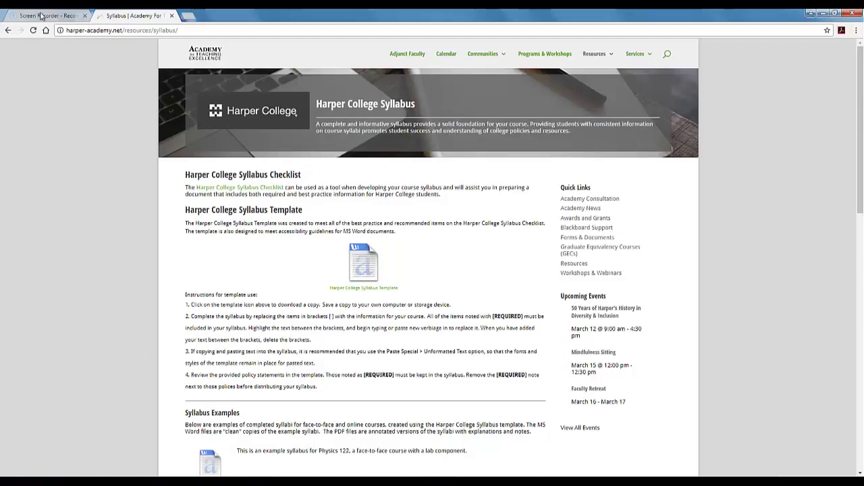
{"action": "left_click", "coordinate": [27, 15]}
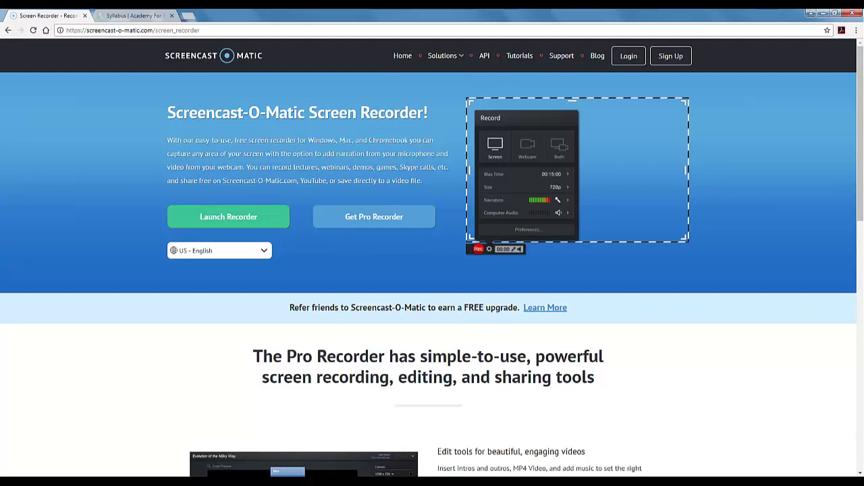
- Start the Screencast-O-Matic screen recorder from the Screen Recorder web page
{"action": "left_click", "coordinate": [225, 216]}
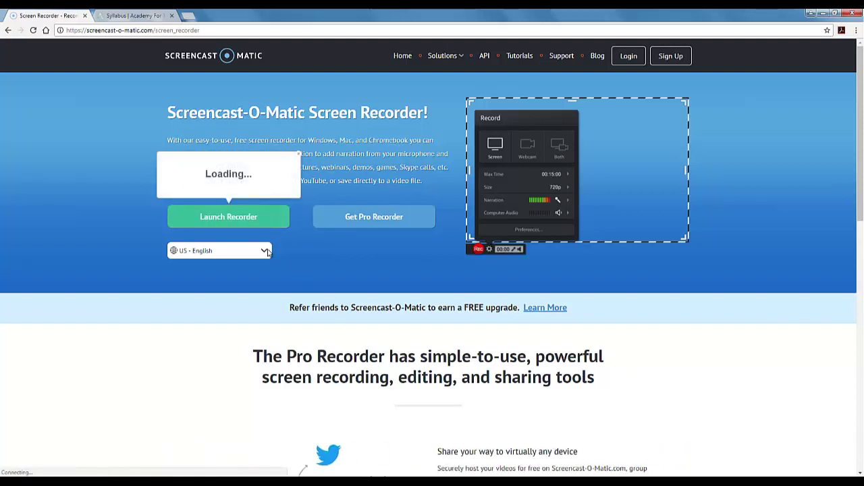